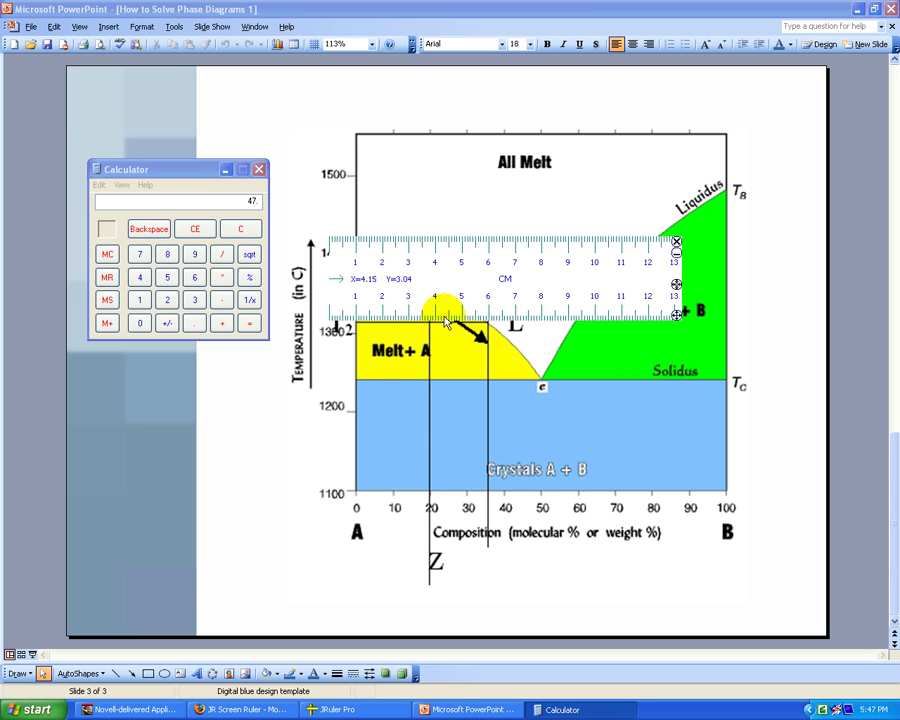
# Step: Clear the Calculator and divide 23.5 by 50 to get 0.47
pyautogui.click(246, 201)
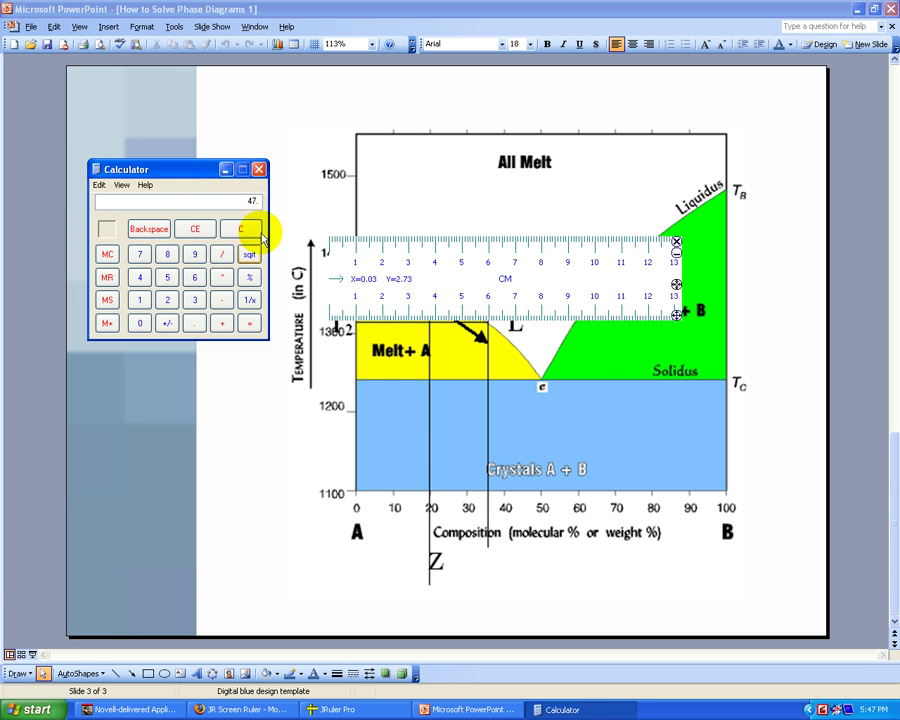
pyautogui.click(233, 232)
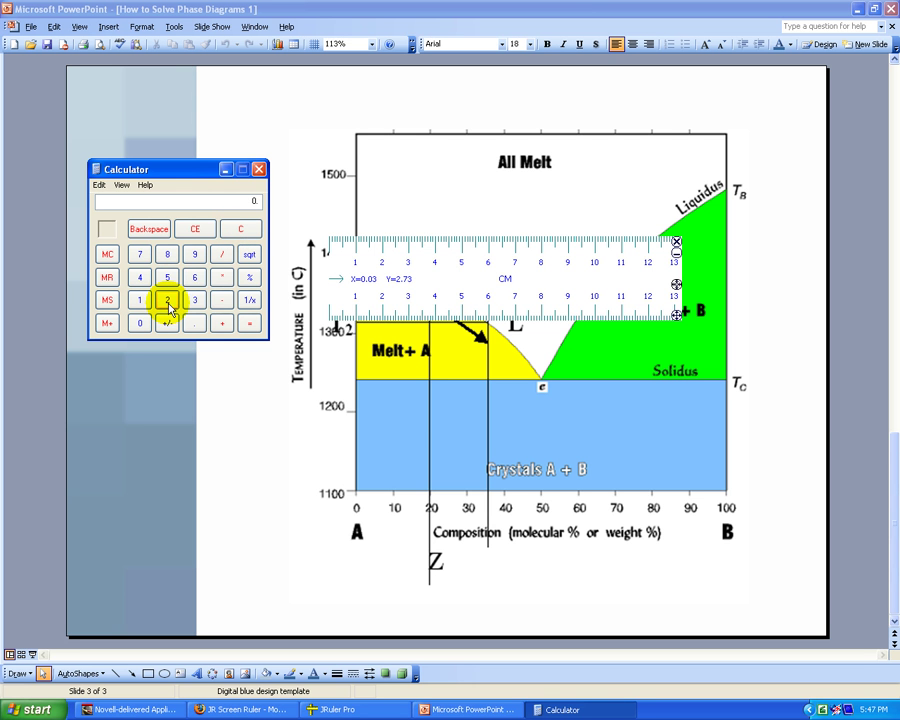
pyautogui.click(170, 306)
pyautogui.click(195, 301)
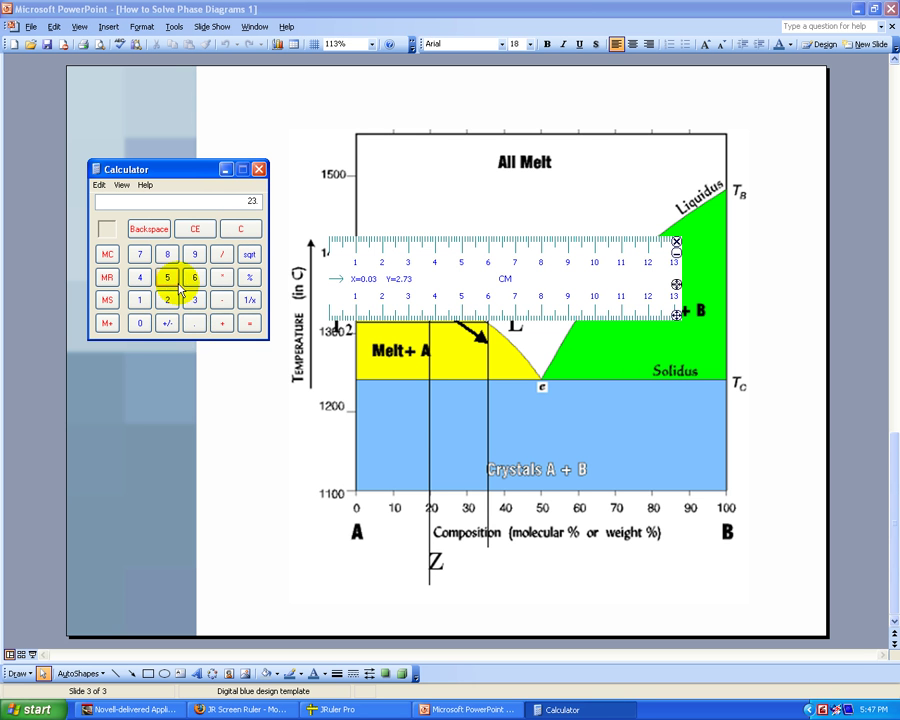
pyautogui.click(167, 277)
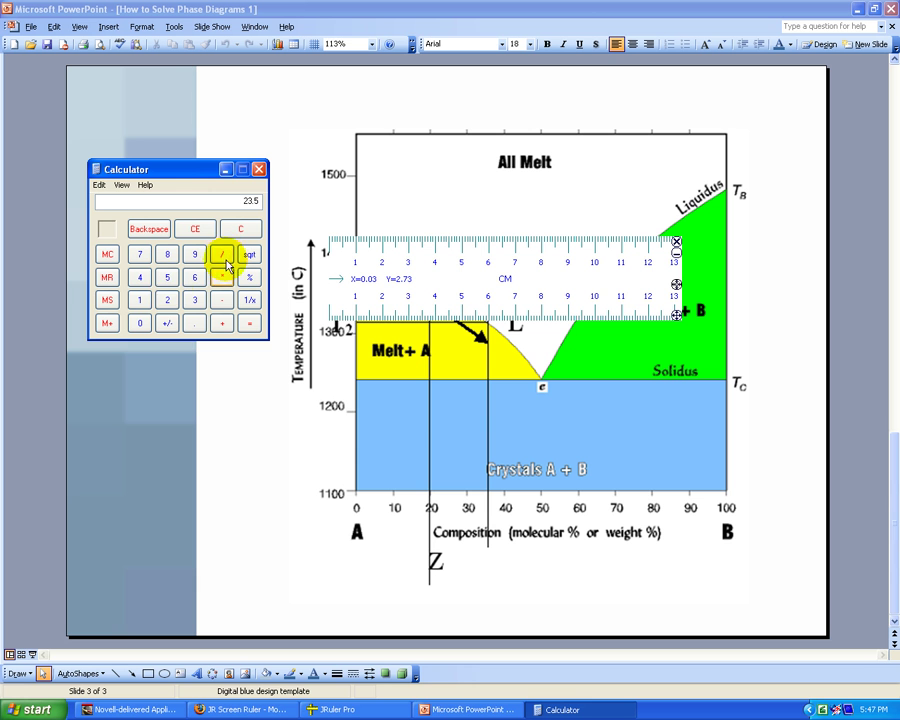
pyautogui.click(167, 277)
pyautogui.click(139, 323)
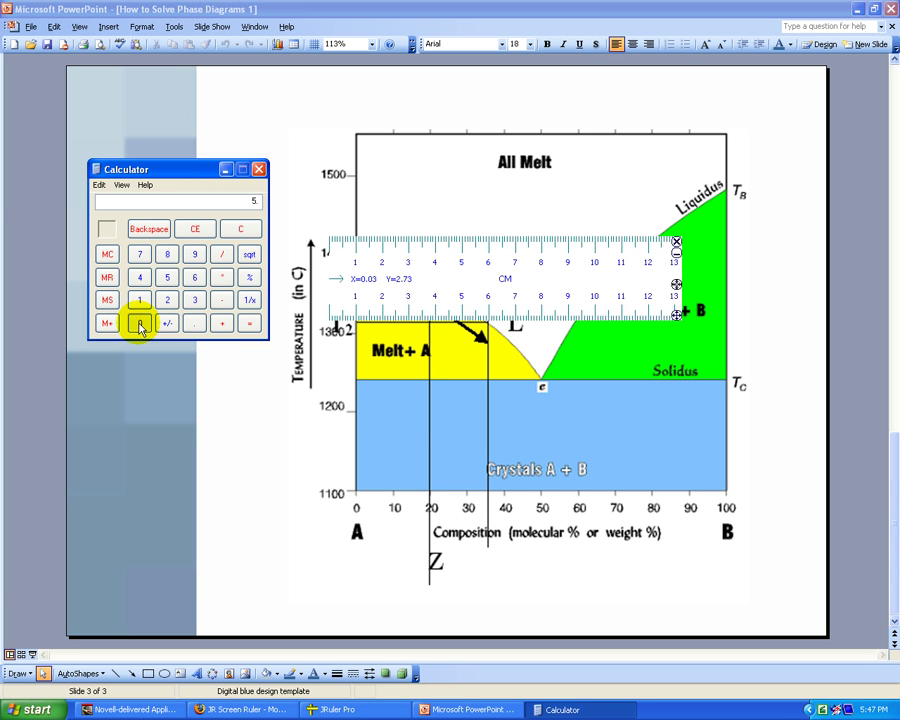
pyautogui.click(196, 325)
pyautogui.click(250, 323)
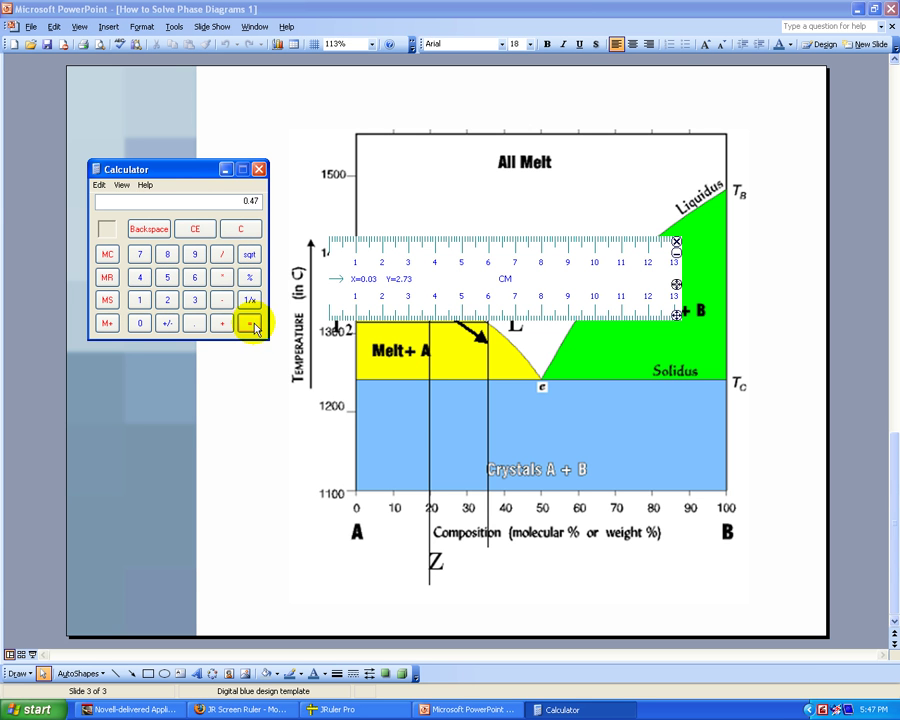
# Step: Multiply 0.47 by 100 to get 47
pyautogui.click(222, 279)
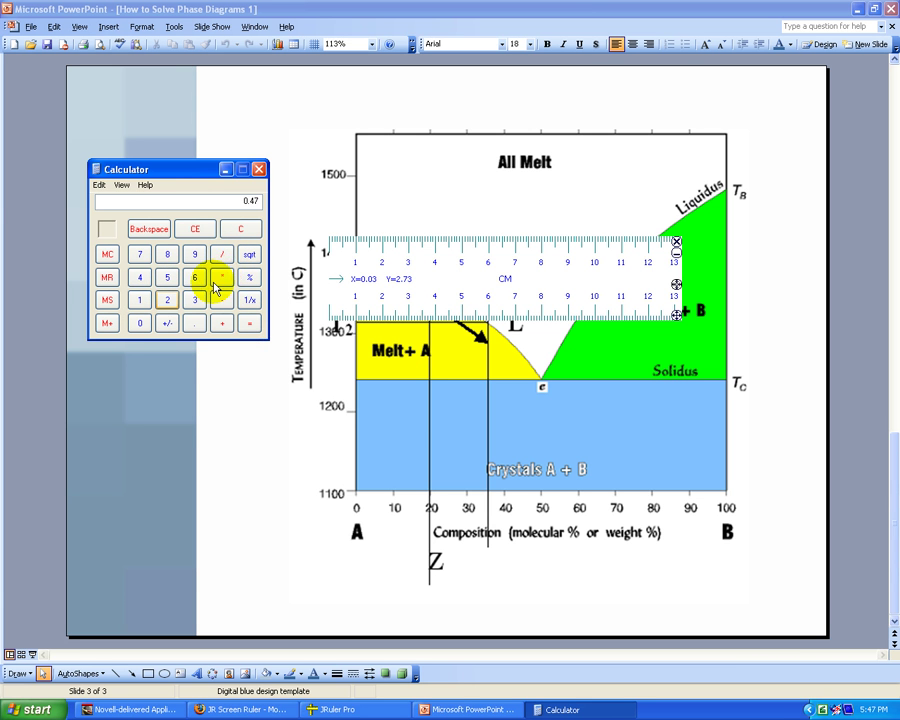
pyautogui.click(140, 300)
pyautogui.click(139, 324)
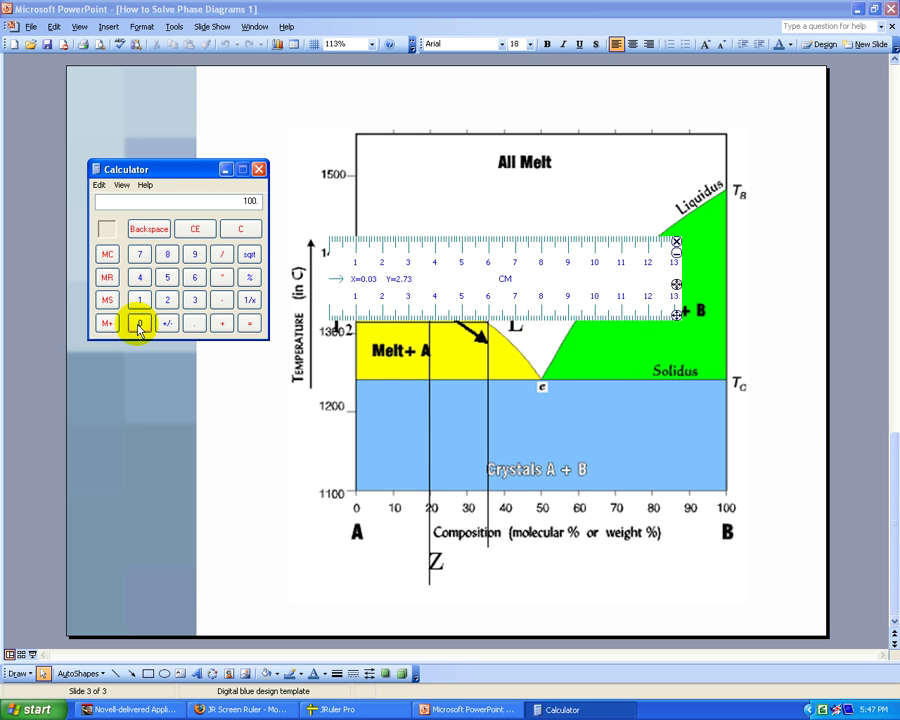
pyautogui.click(250, 323)
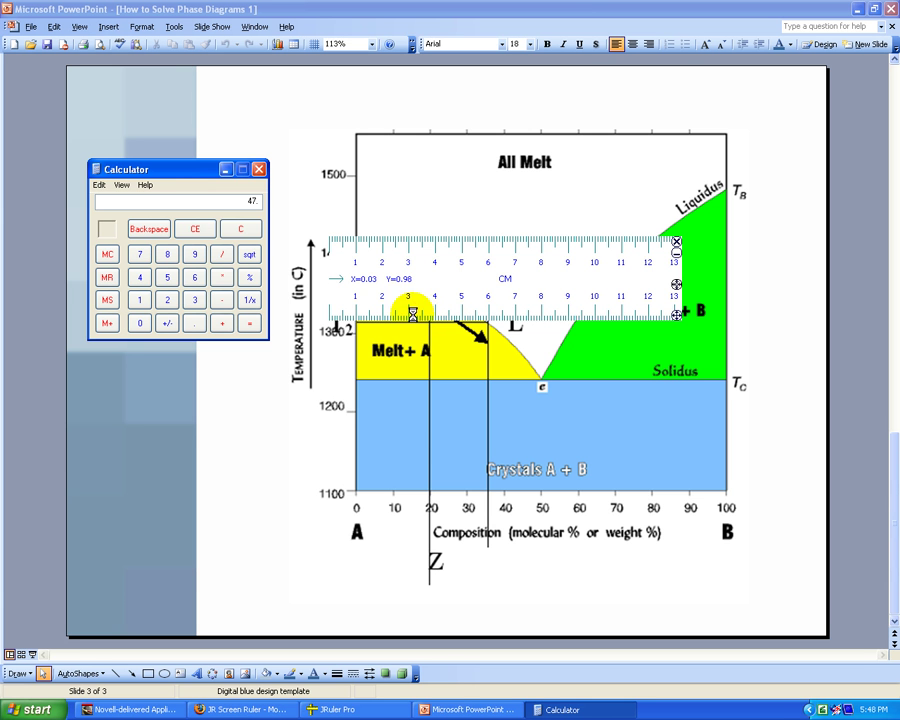
# Step: Clear the previous 47 and enter 27.5, correcting a mistaken 275 entry
pyautogui.click(245, 231)
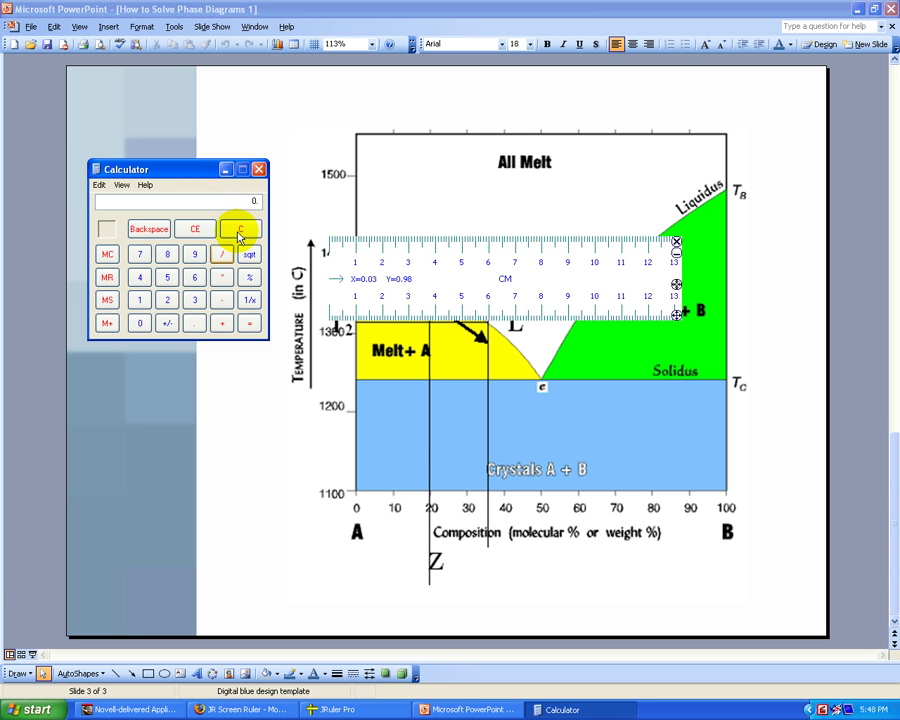
pyautogui.click(166, 300)
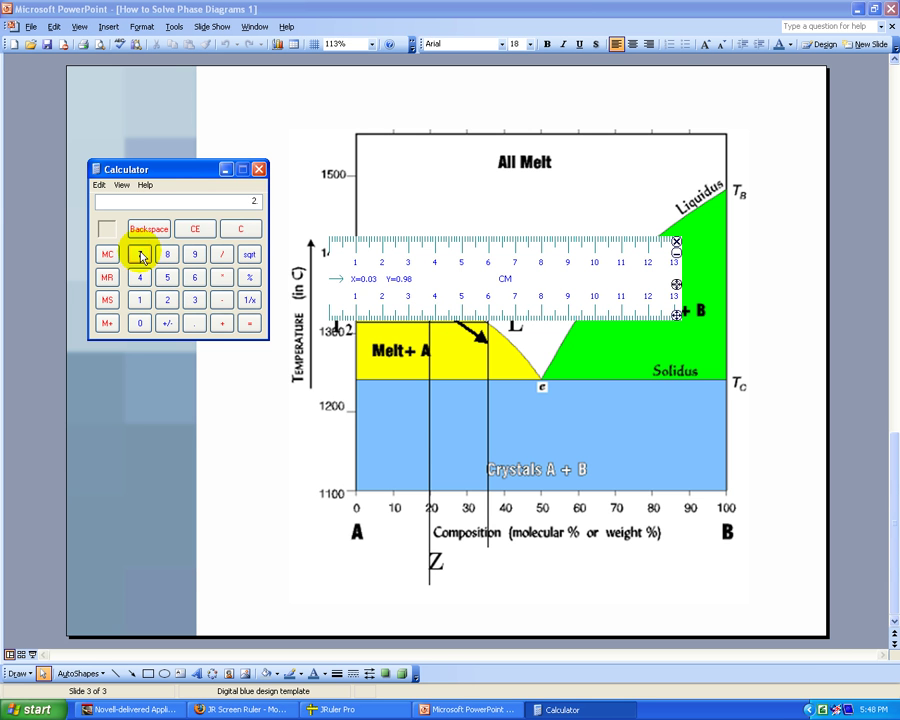
pyautogui.click(141, 255)
pyautogui.click(195, 322)
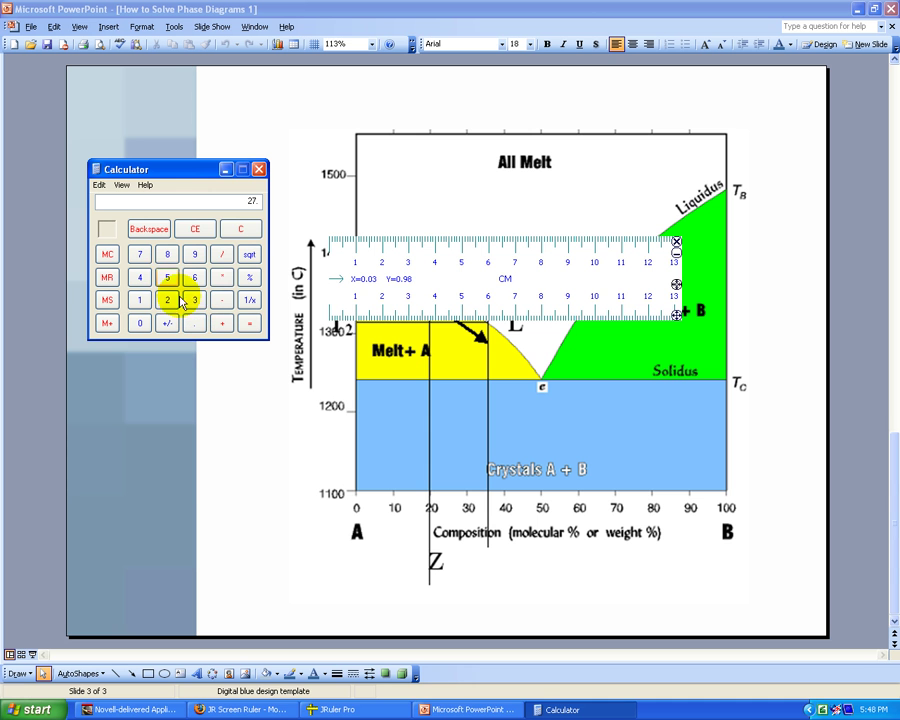
pyautogui.click(168, 277)
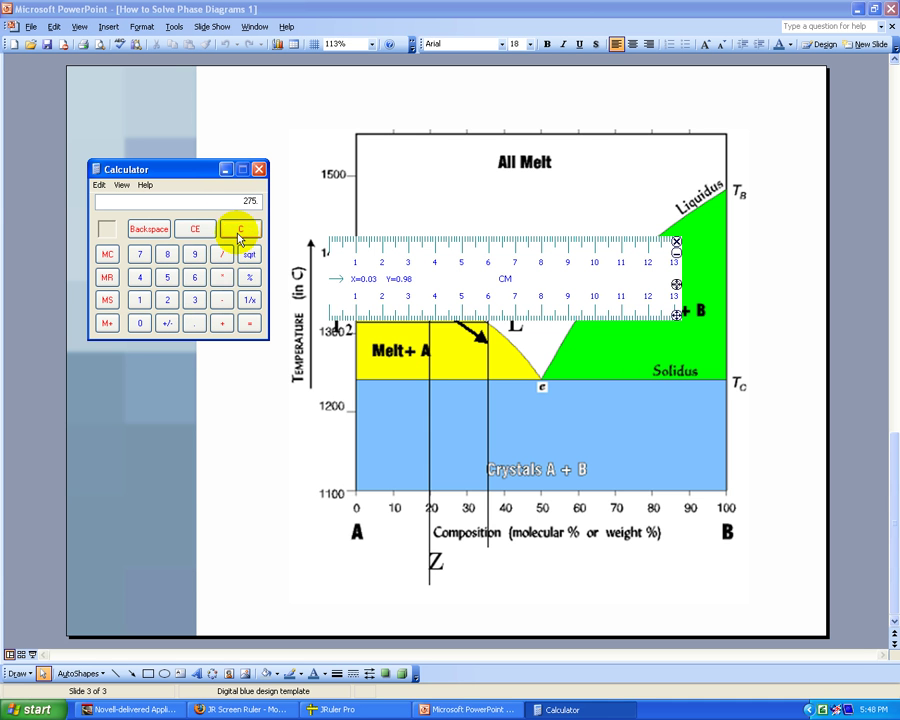
pyautogui.click(240, 229)
pyautogui.click(168, 300)
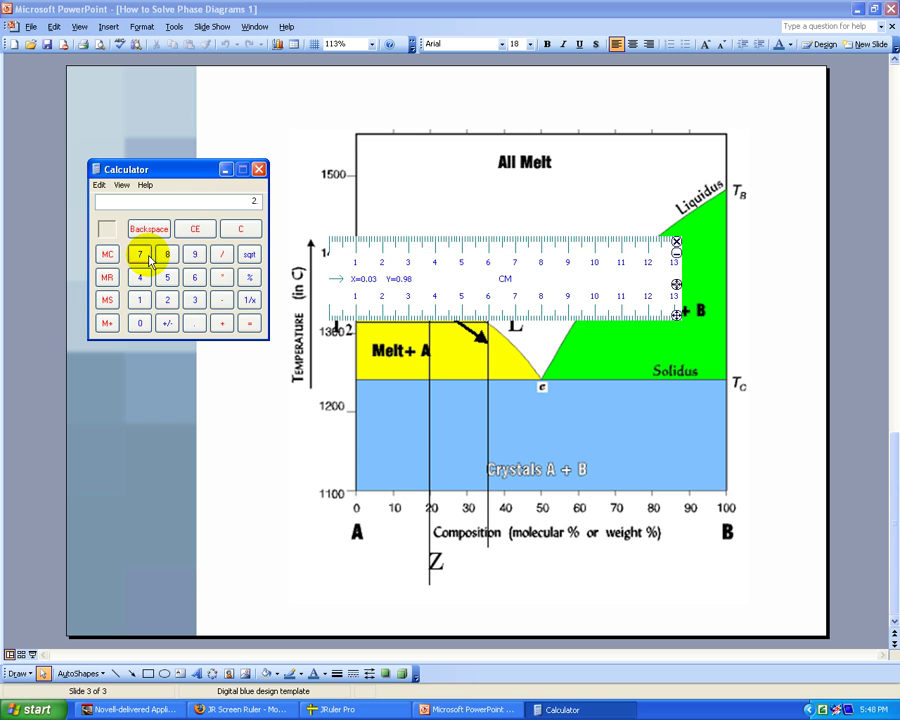
pyautogui.click(140, 254)
pyautogui.click(195, 323)
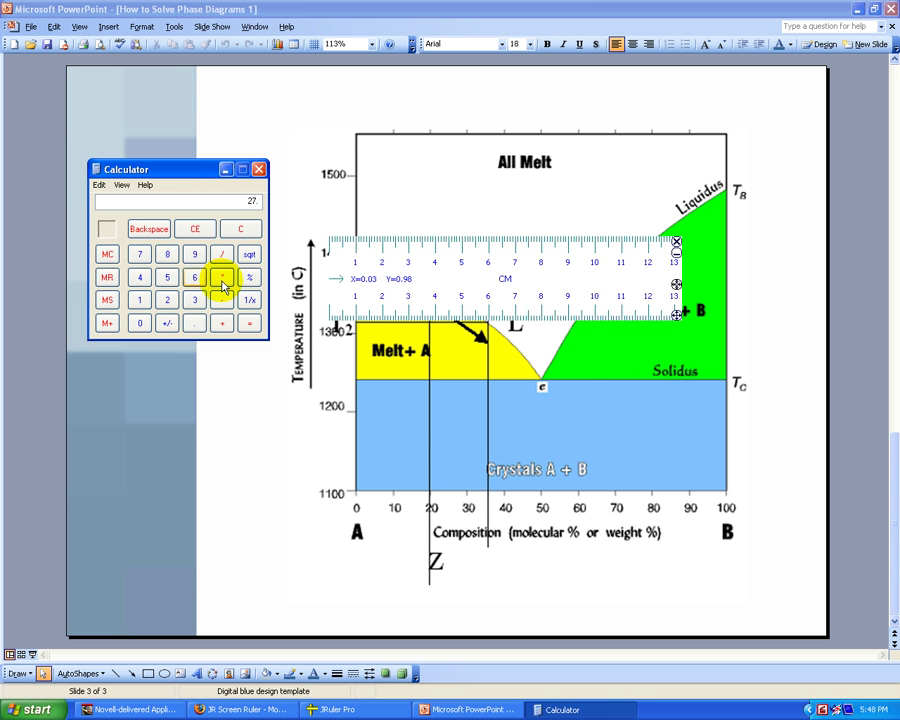
pyautogui.click(167, 277)
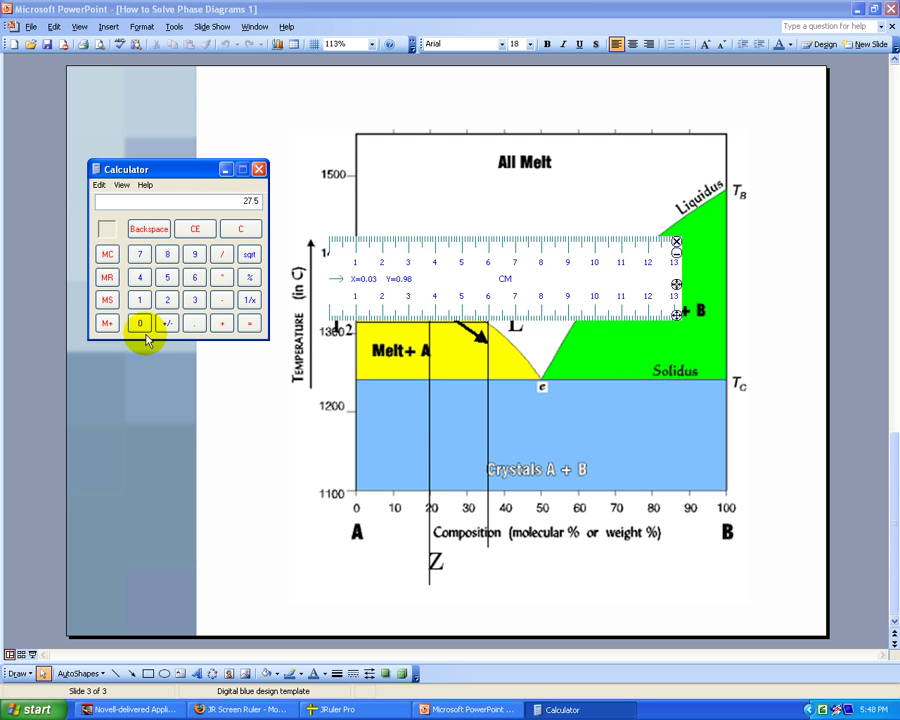
# Step: Divide 27.5 by 50 to get 0.55, then multiply by 100 for 55
pyautogui.click(169, 274)
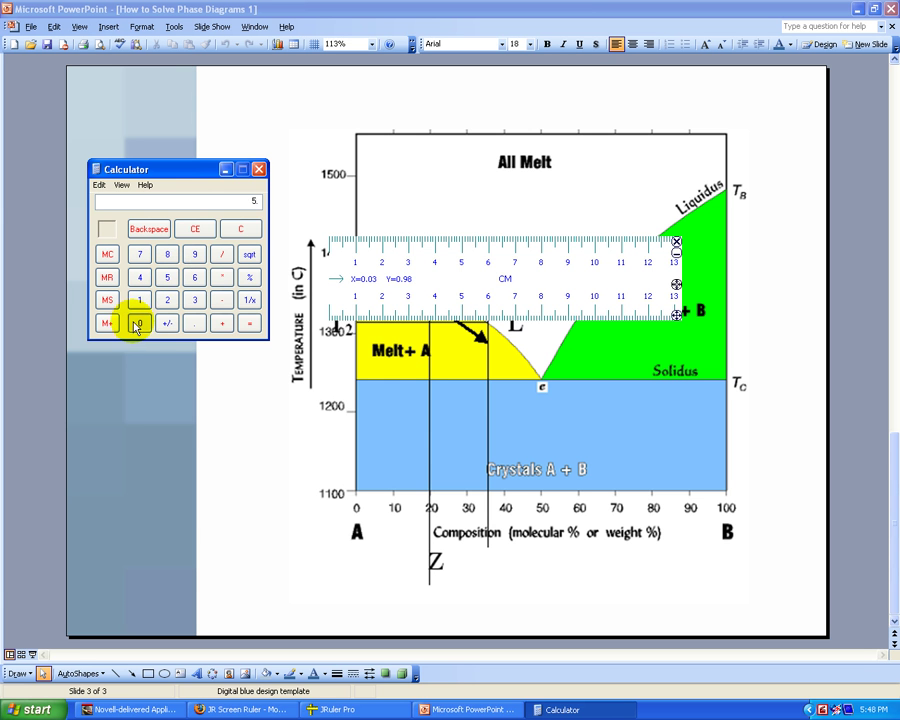
pyautogui.click(140, 323)
pyautogui.click(249, 325)
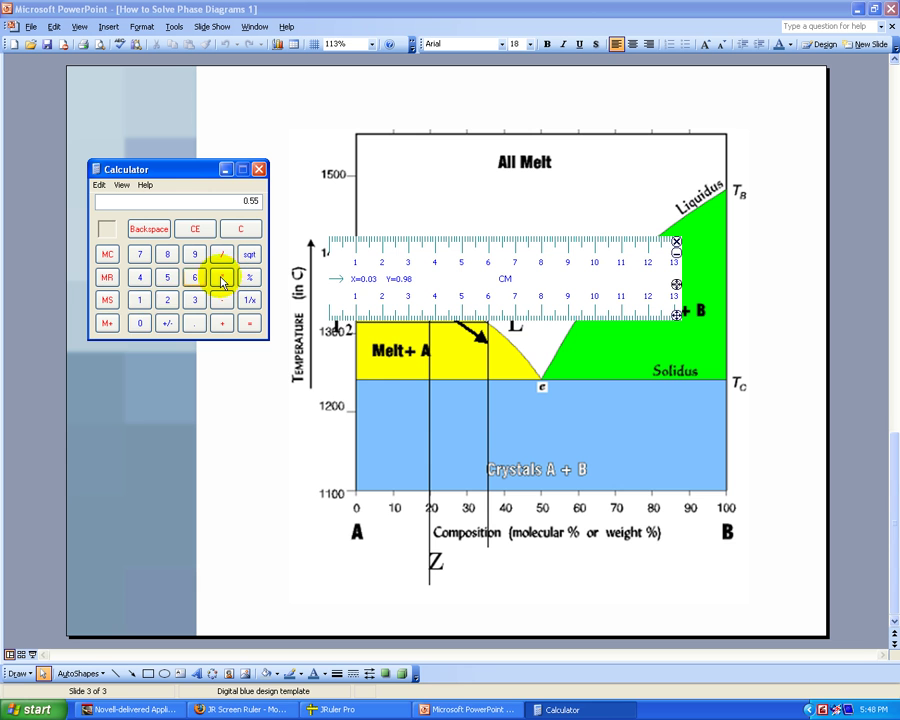
pyautogui.click(222, 278)
pyautogui.click(140, 300)
pyautogui.click(140, 323)
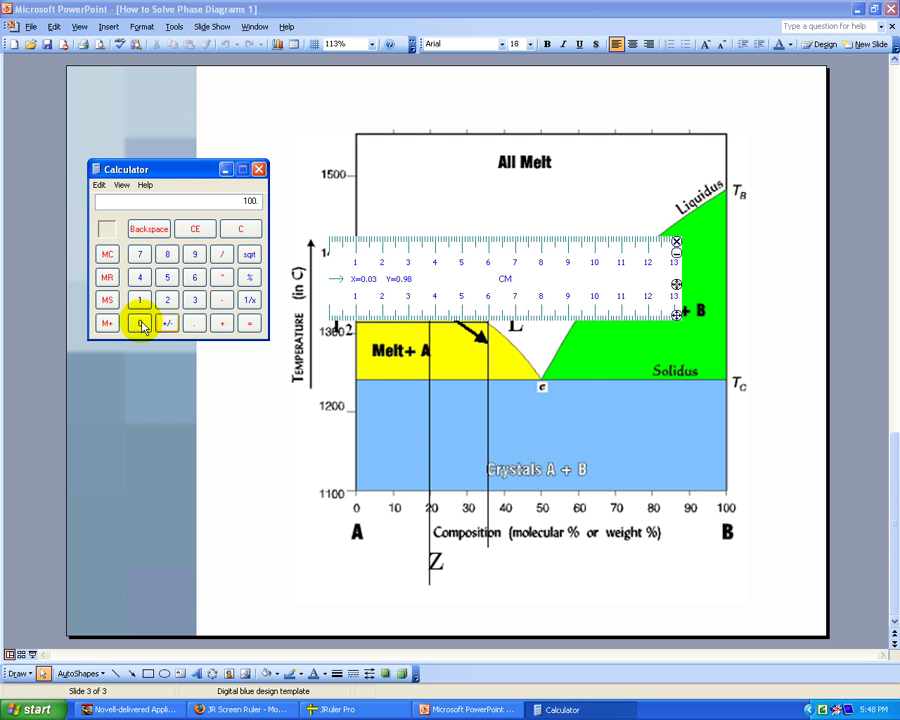
pyautogui.click(249, 323)
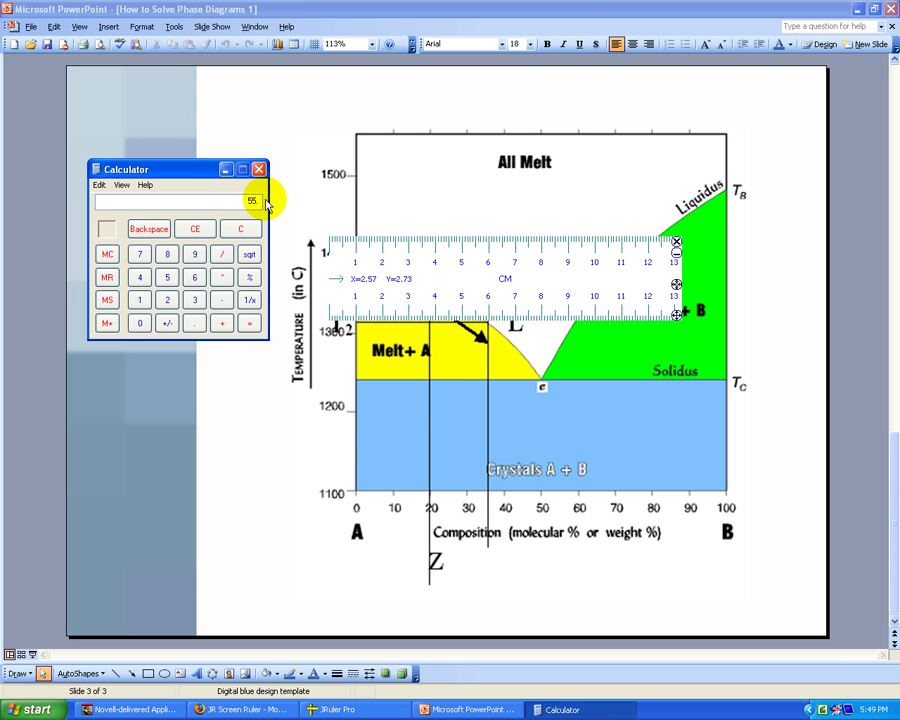
# Step: Clear the previous 55 and divide 22.5 by 50 to get 0.45
pyautogui.click(242, 231)
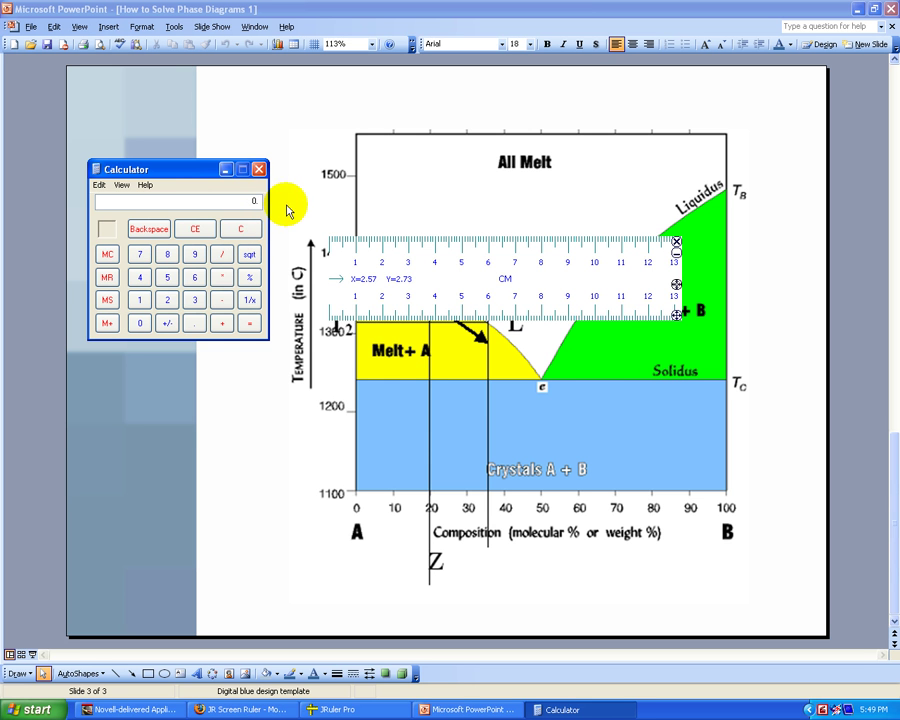
pyautogui.click(168, 304)
pyautogui.click(168, 300)
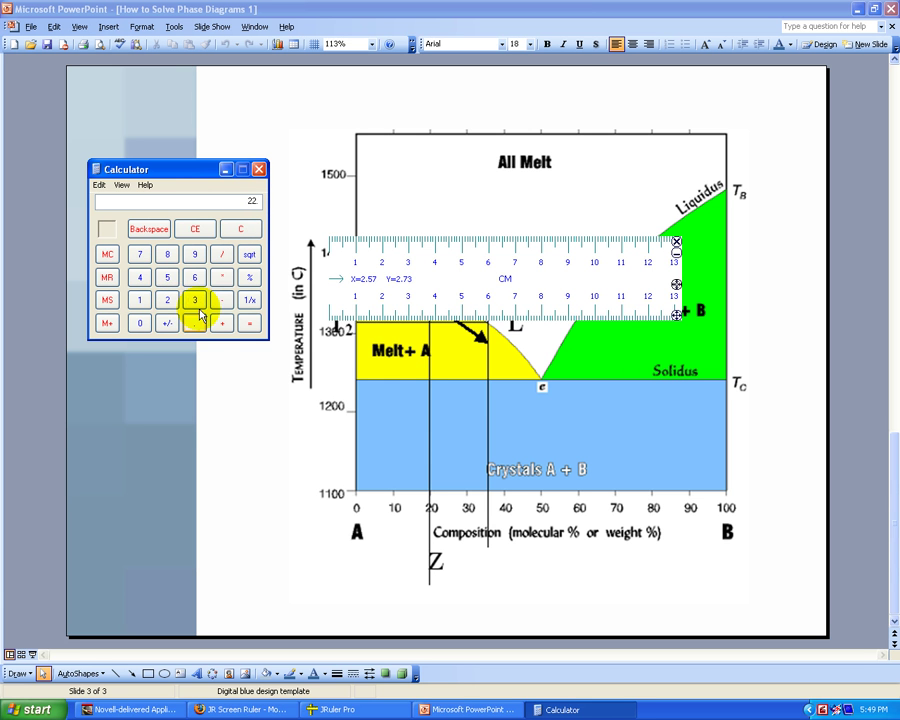
pyautogui.click(167, 280)
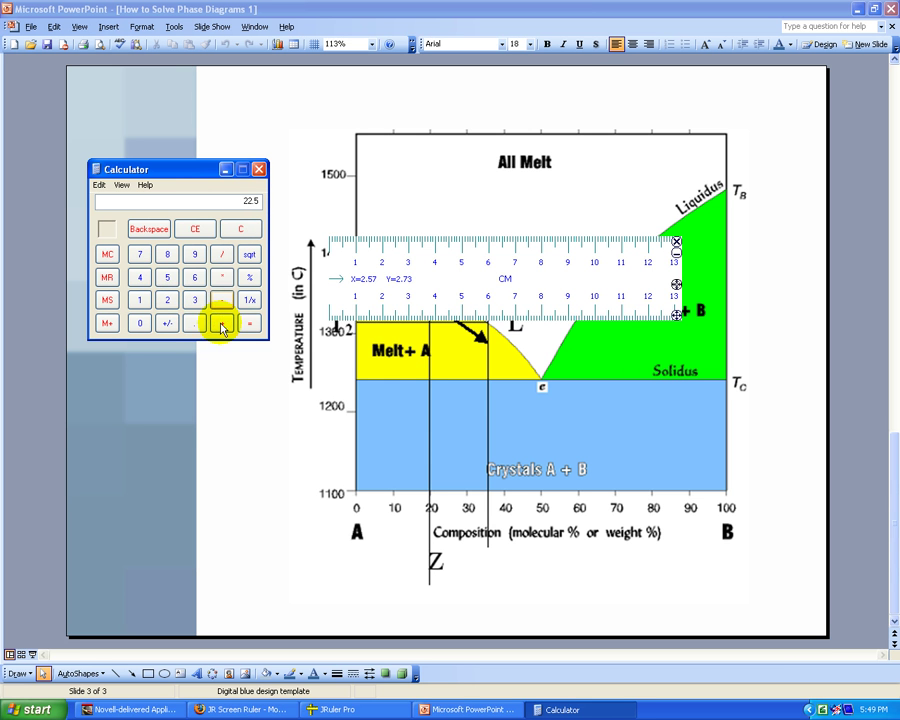
pyautogui.click(222, 256)
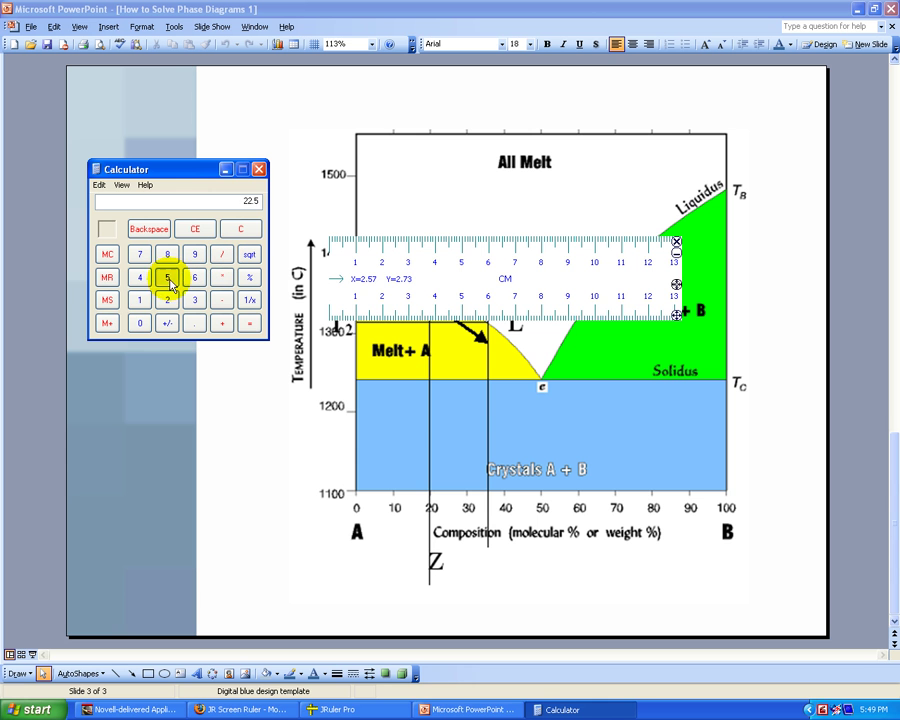
pyautogui.click(167, 278)
pyautogui.click(140, 323)
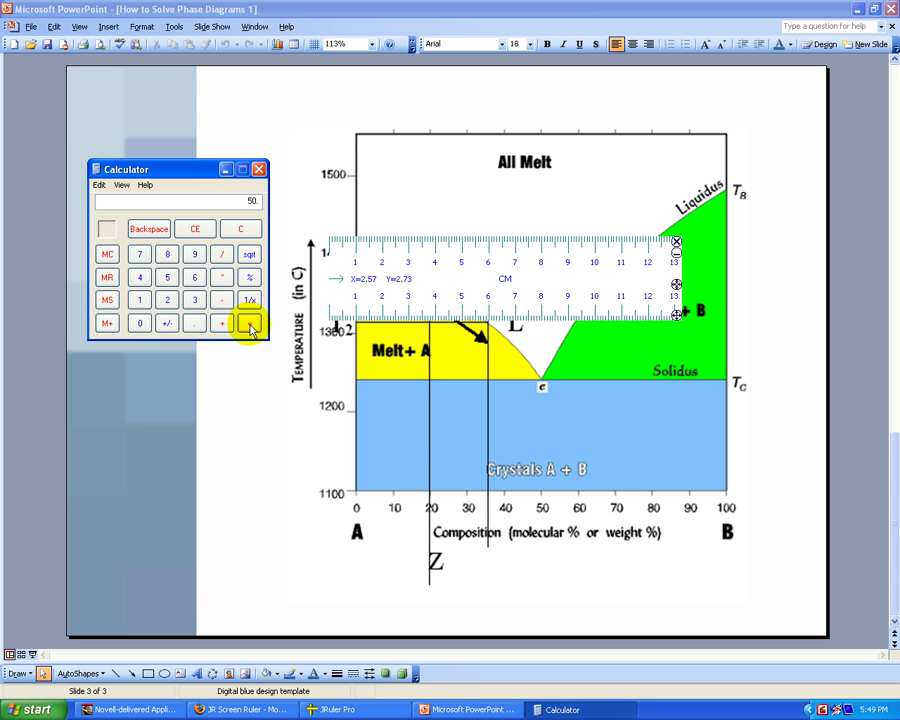
pyautogui.click(250, 323)
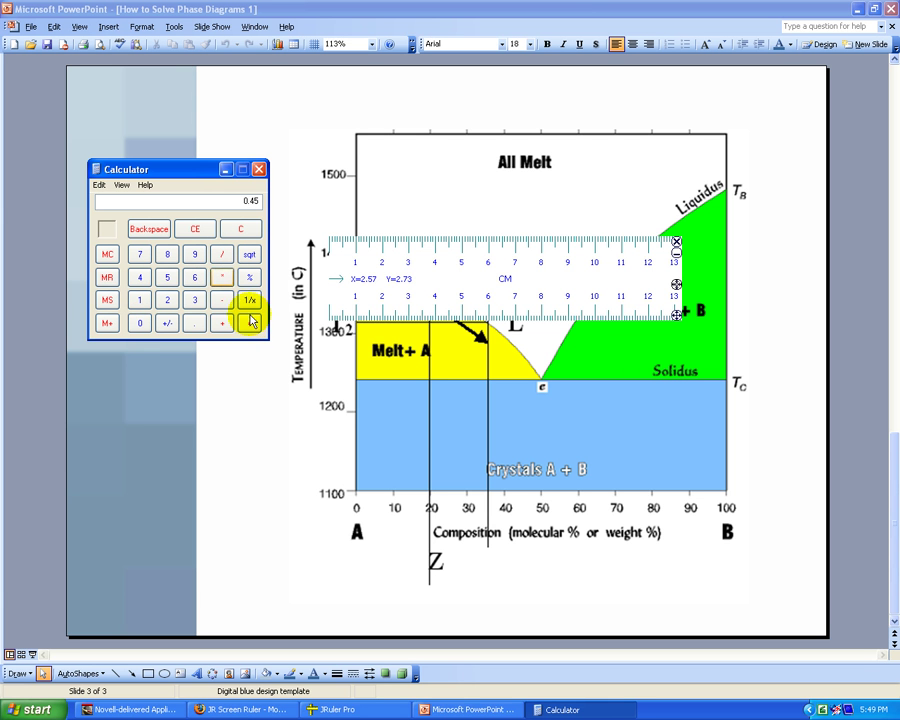
# Step: Multiply 0.45 by 100 to get the solid percentage 45
pyautogui.click(222, 278)
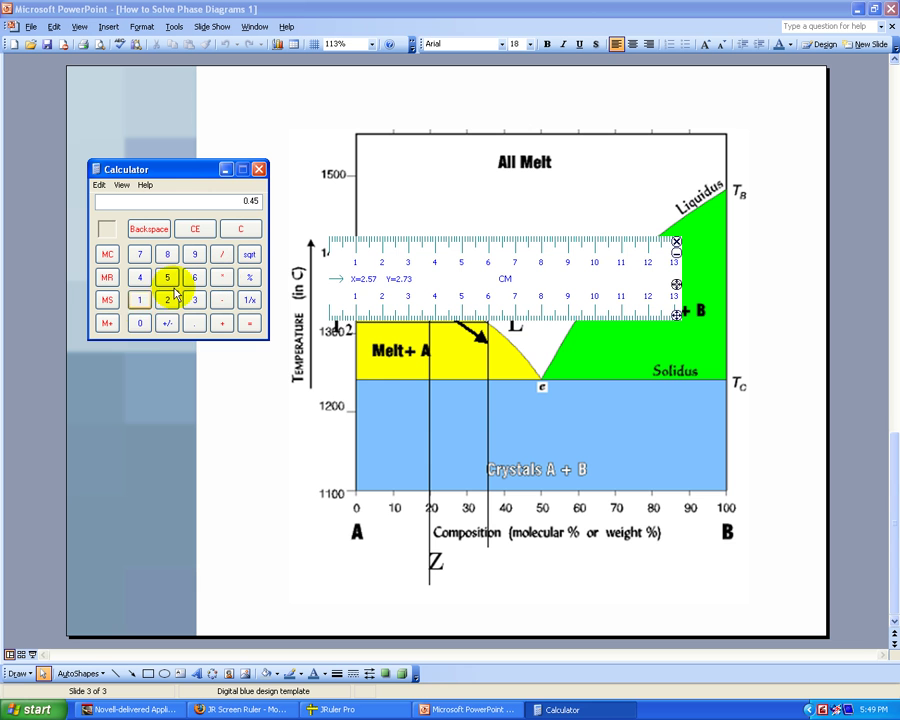
pyautogui.click(140, 323)
pyautogui.click(138, 325)
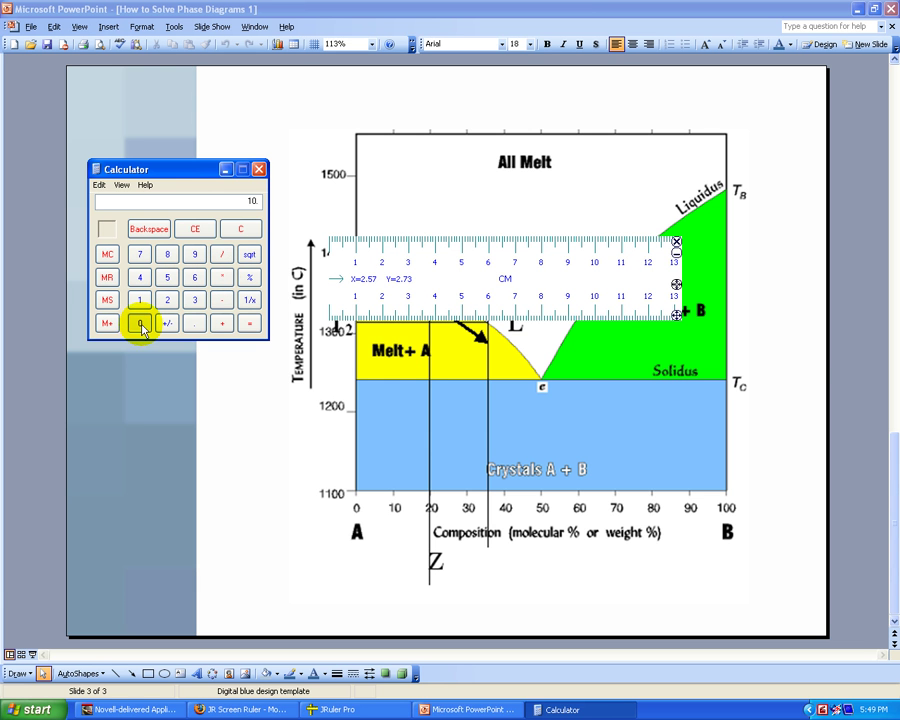
pyautogui.click(250, 323)
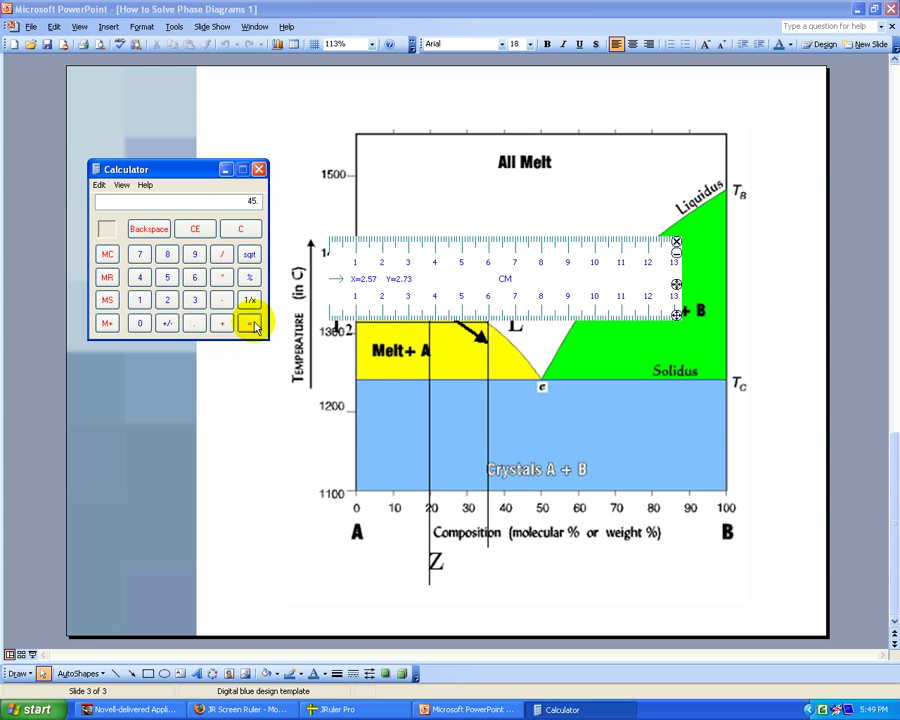